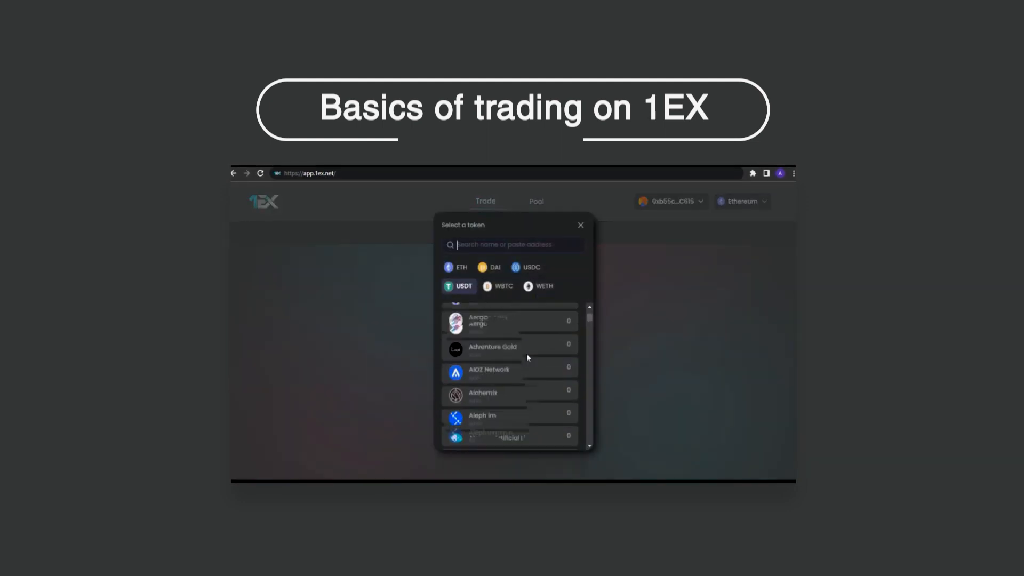
scroll(527, 355, "up", 3)
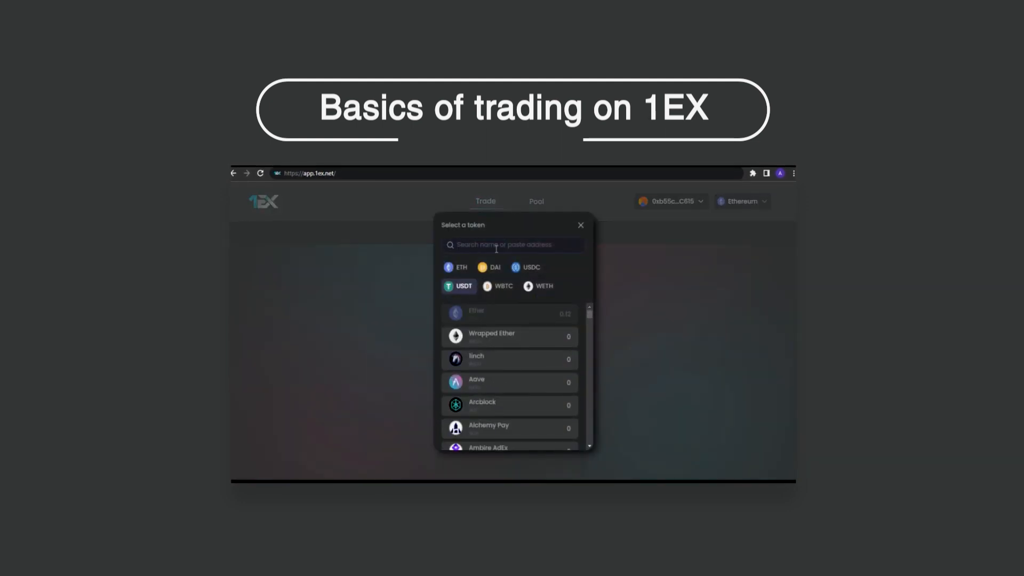
left_click(474, 246)
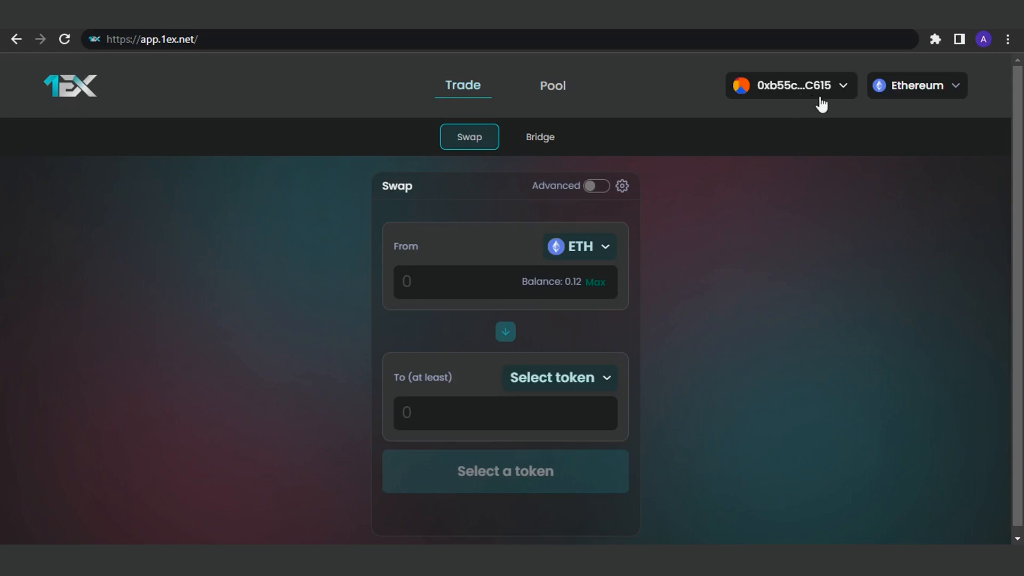
Step: Check the ETH balance in the connected wallet's account details, and close them
left_click(844, 99)
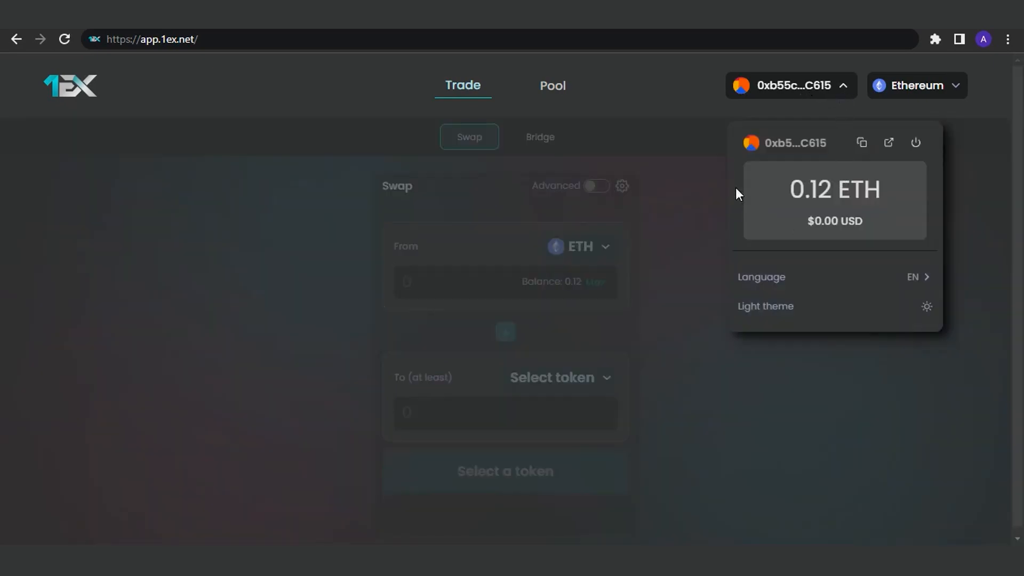
left_click(845, 93)
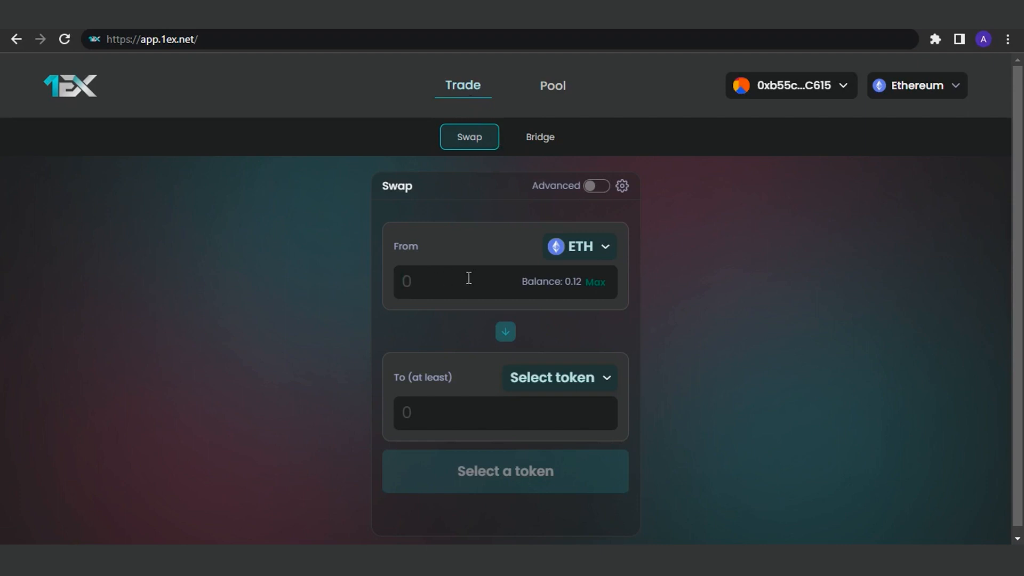
Step: Choose USDT as the token to receive in the swap from ETH
left_click(607, 383)
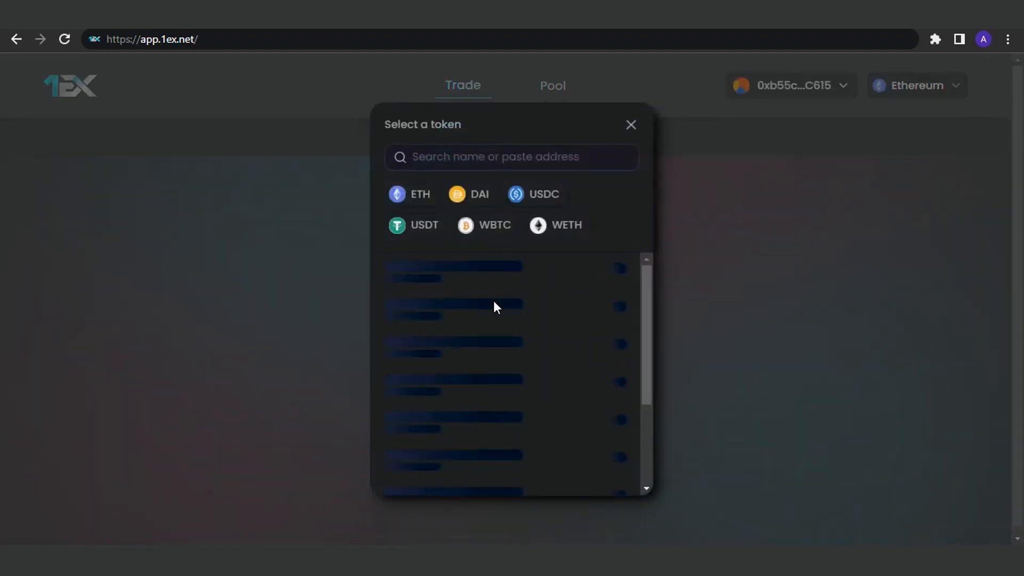
scroll(497, 312, "down", 1)
scroll(497, 312, "down", 10)
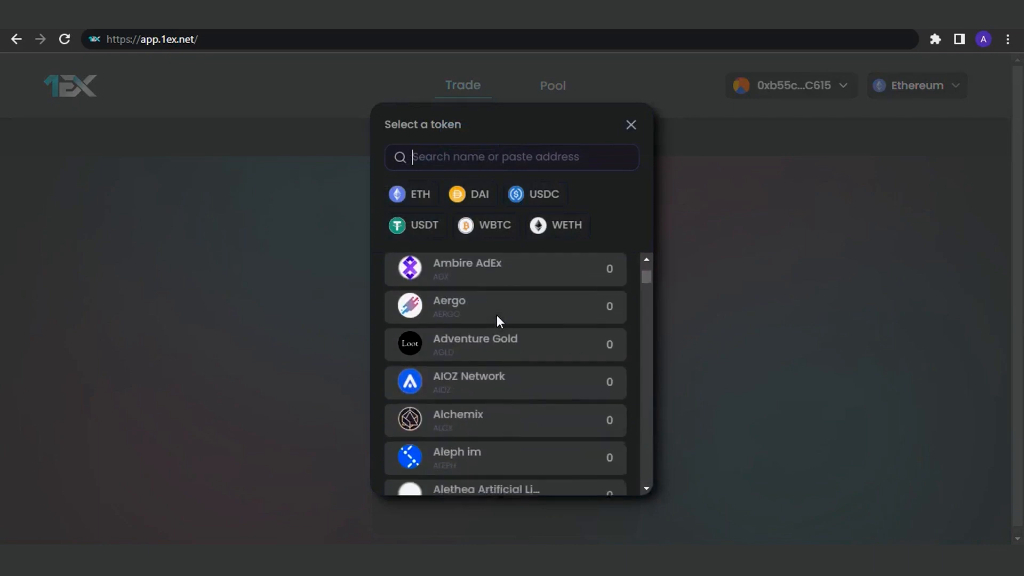
scroll(523, 400, "up", 10)
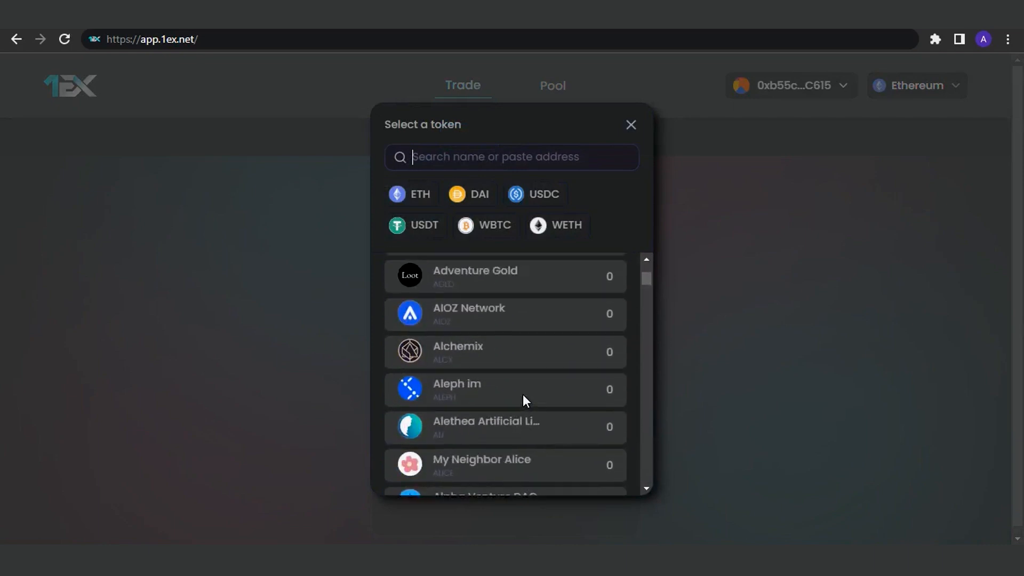
left_click(419, 226)
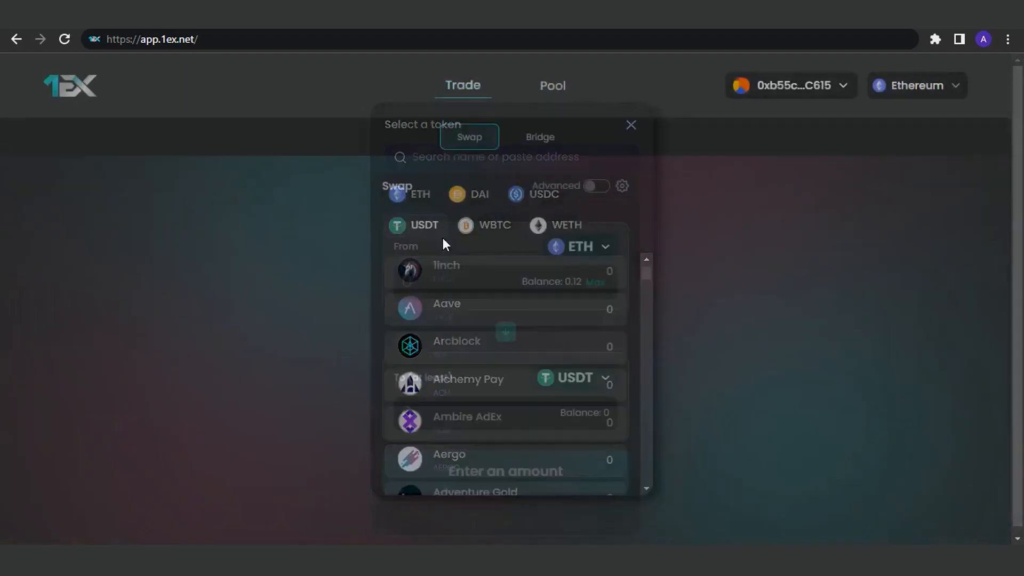
Step: Reopen the list of tokens to receive and browse through the available entries
left_click(606, 378)
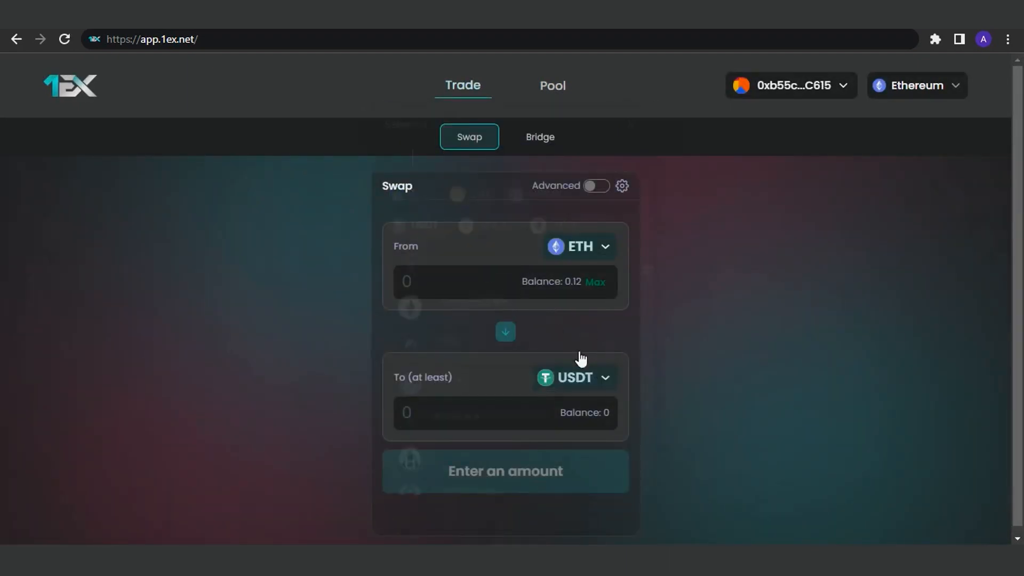
scroll(536, 338, "down", 3)
scroll(536, 337, "up", 3)
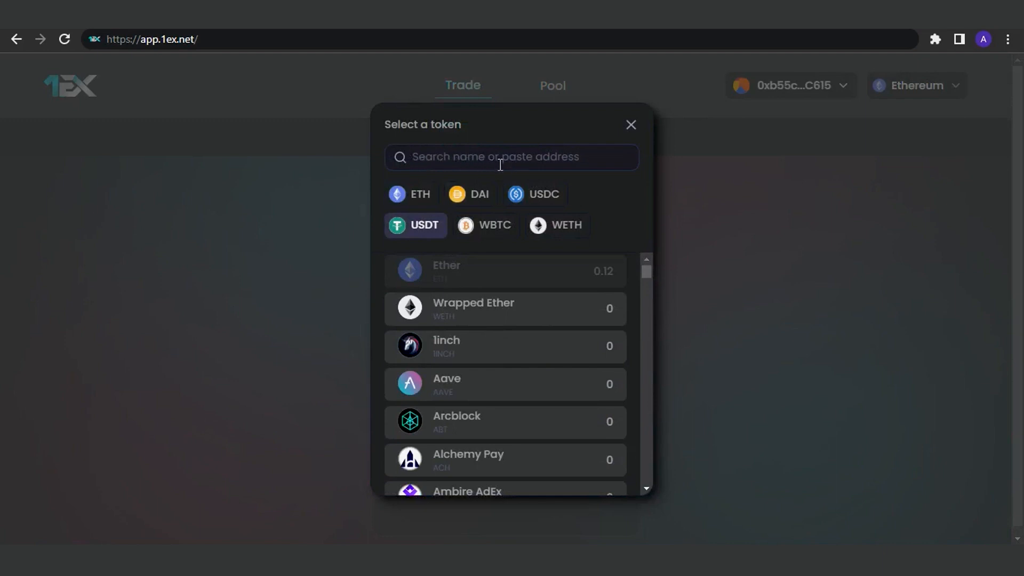
scroll(514, 354, "down", 7)
scroll(539, 443, "up", 7)
Step: Copy the Tether USD contract address from Etherscan, look the token up with it in the 1EX token search, and close the list
left_click(305, 28)
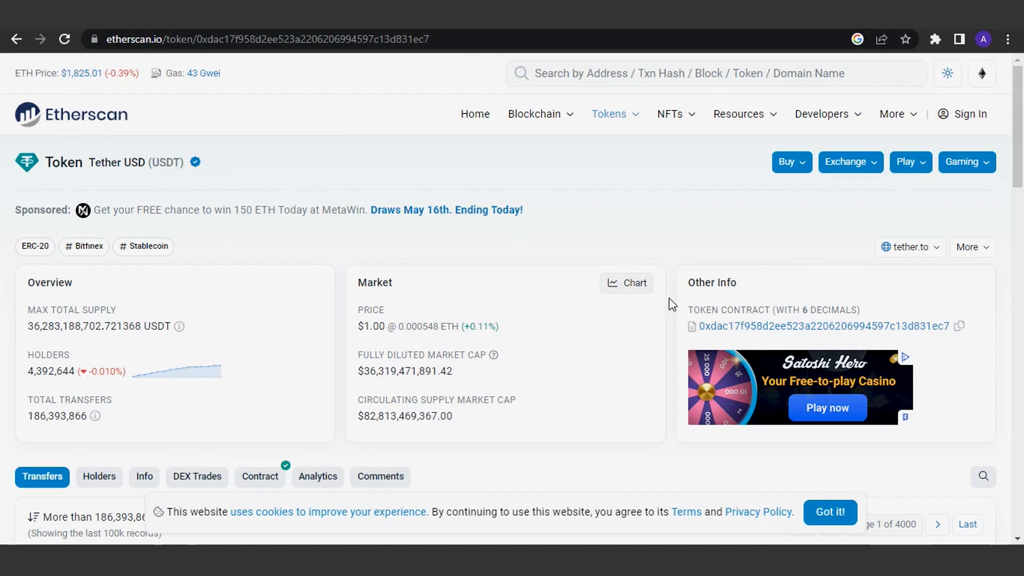
left_click(960, 327)
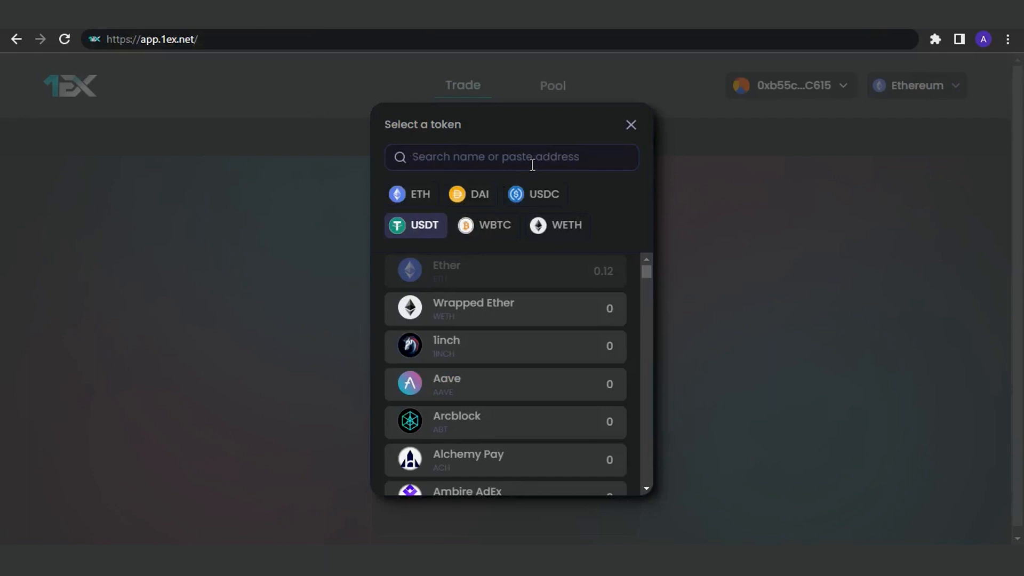
right_click(488, 154)
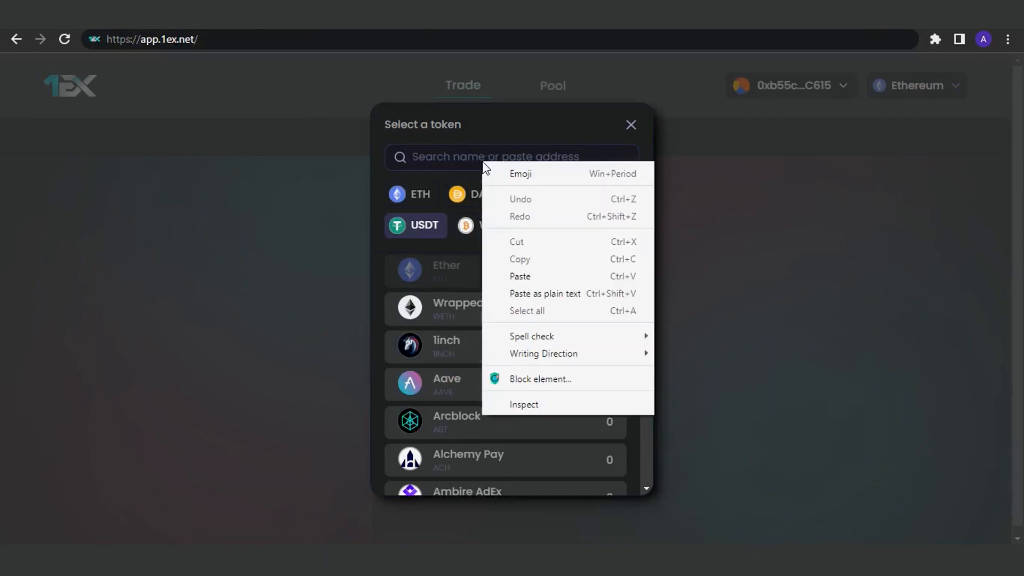
left_click(528, 276)
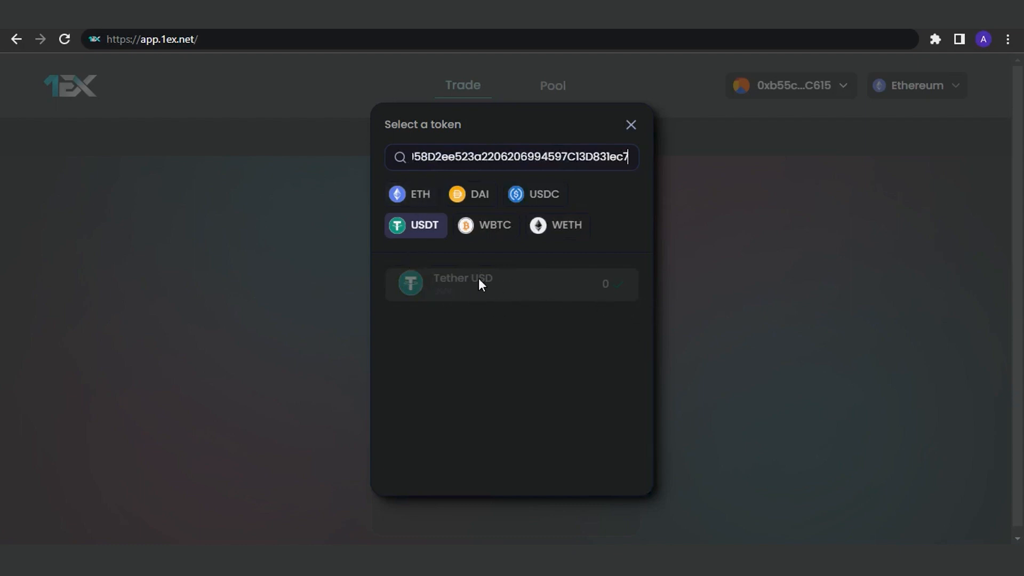
left_click(493, 278)
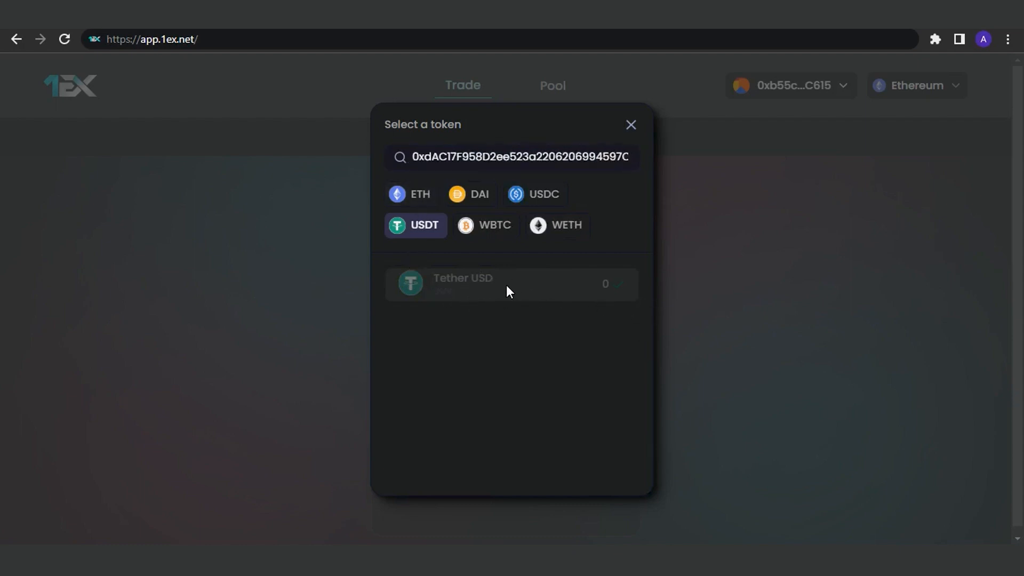
left_click(631, 126)
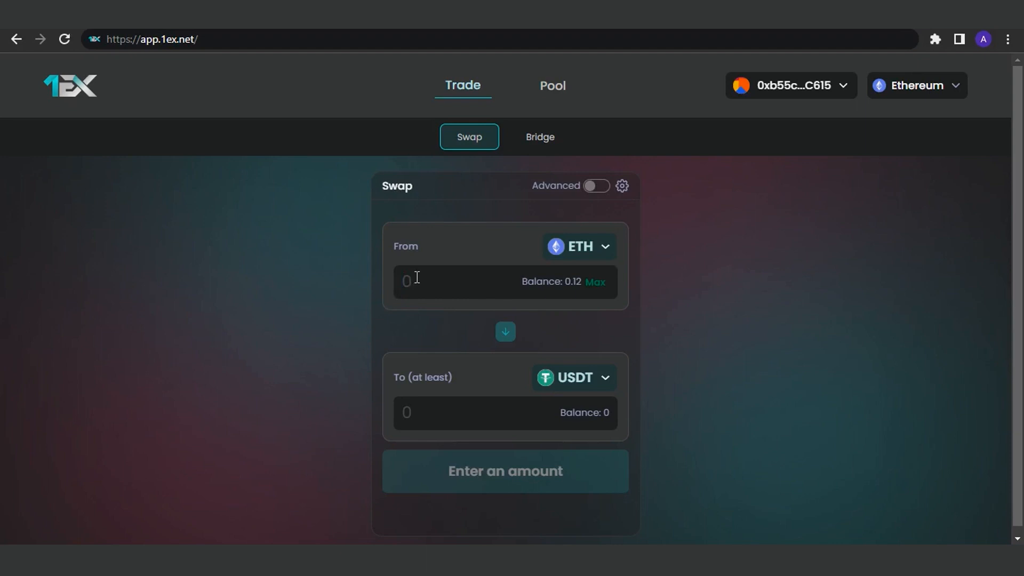
Step: Set the amount to swap to 0.05 ETH and expand the quote details to review them
type("0.05")
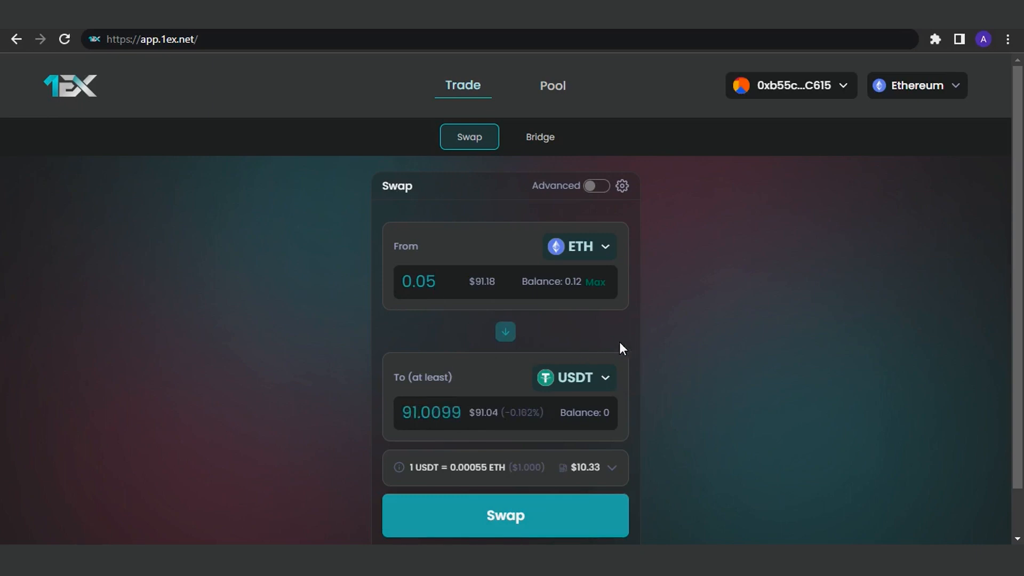
left_click(612, 470)
scroll(615, 453, "down", 3)
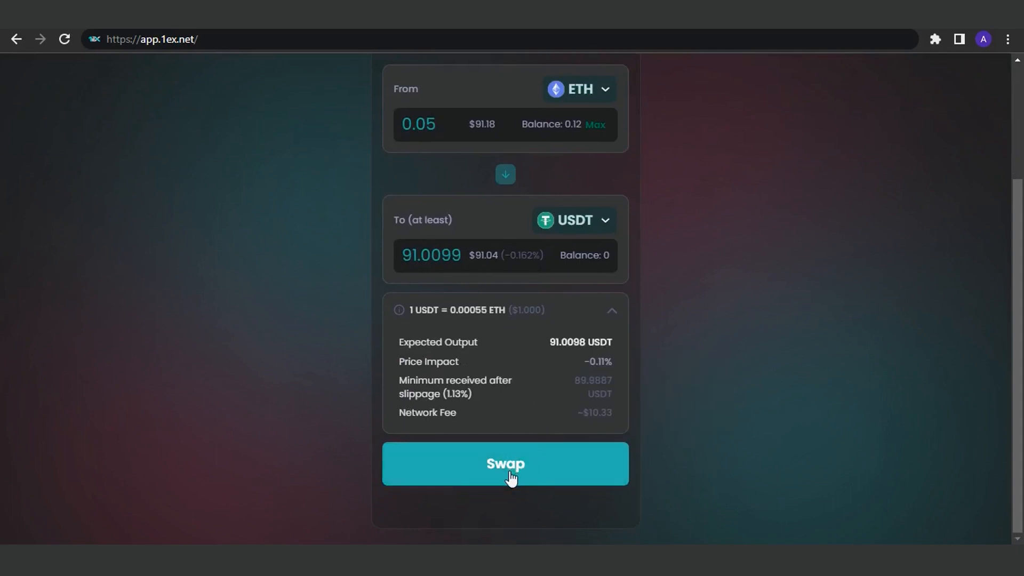
scroll(640, 411, "up", 3)
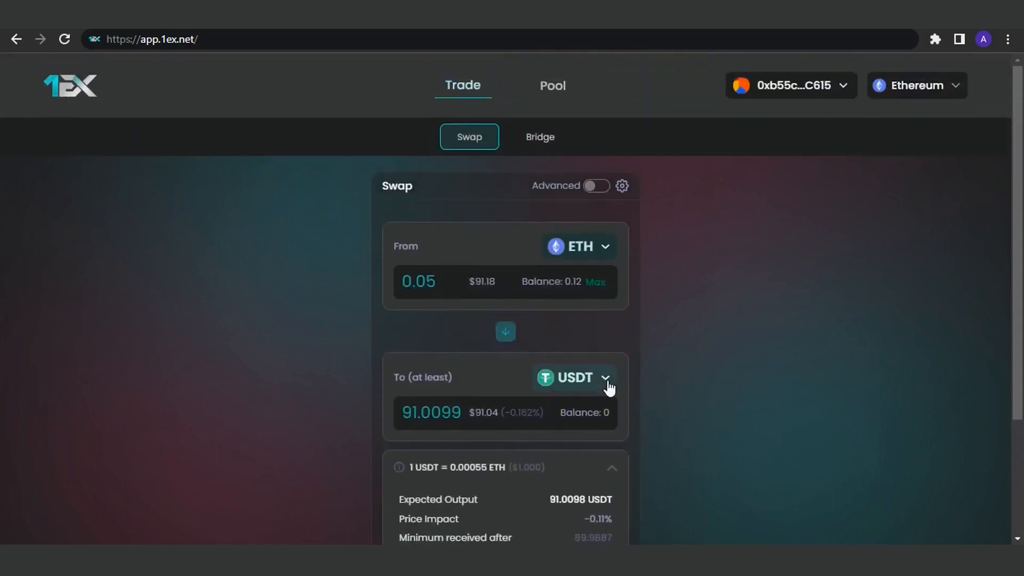
Step: Reverse the swap to USDT-to-ETH to review its quote details, and restore the ETH-to-USDT direction
left_click(506, 333)
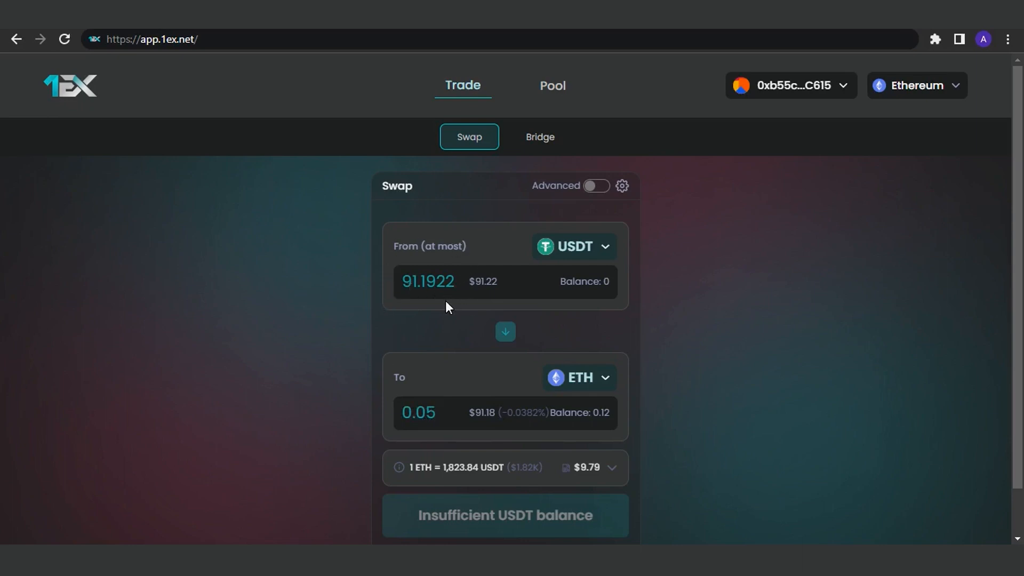
scroll(581, 370, "down", 1)
left_click(611, 418)
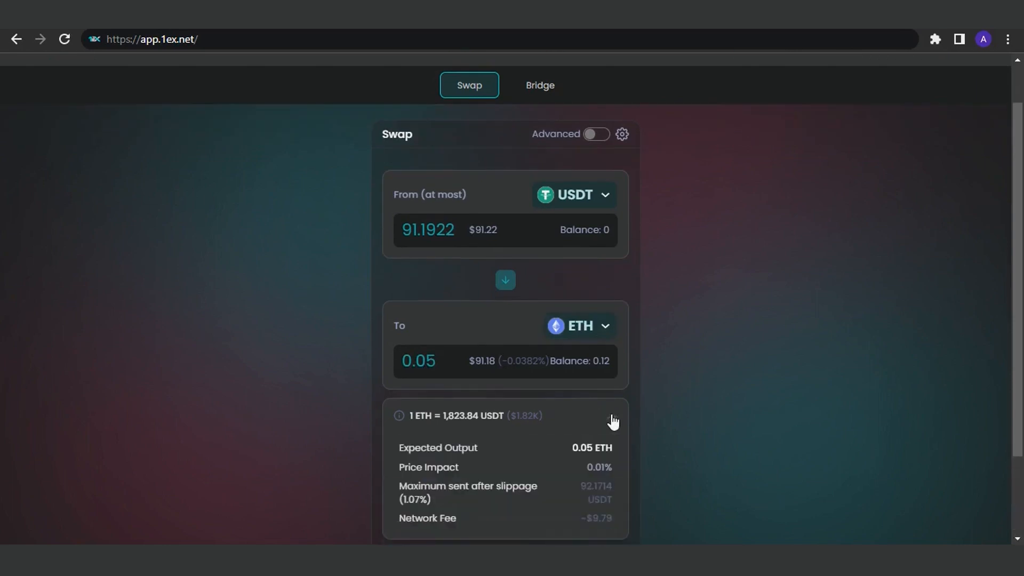
scroll(577, 418, "down", 2)
scroll(540, 385, "up", 3)
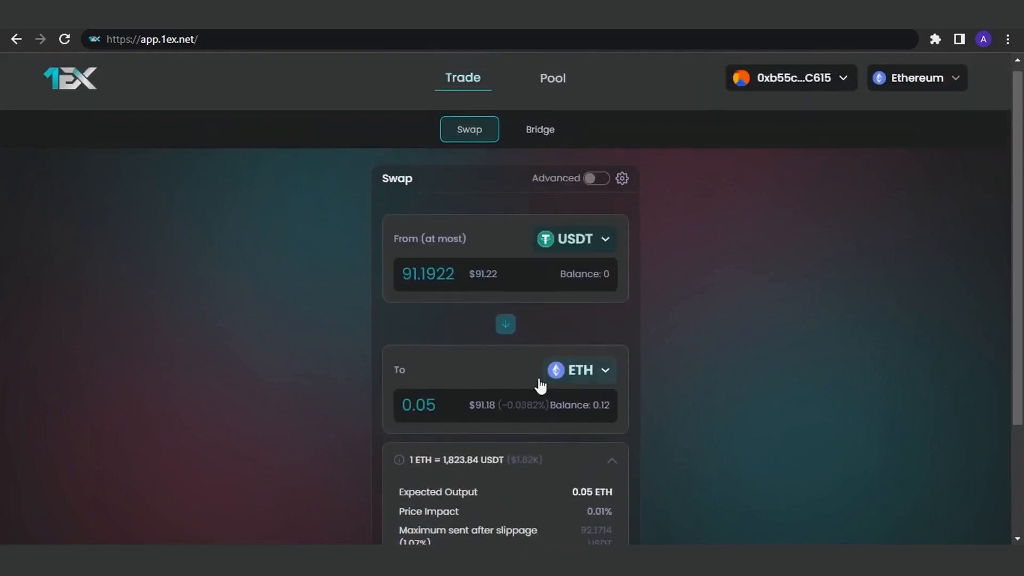
left_click(505, 324)
Step: Submit the swap of 0.05 ETH to USDT, approving the transaction in the wallet and closing the submission notice
scroll(540, 371, "down", 3)
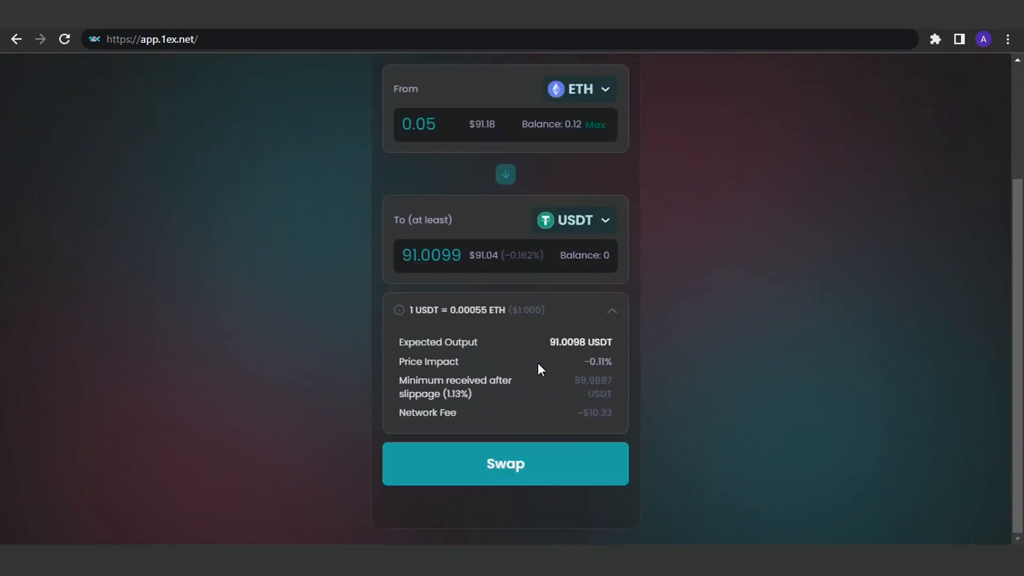
left_click(505, 468)
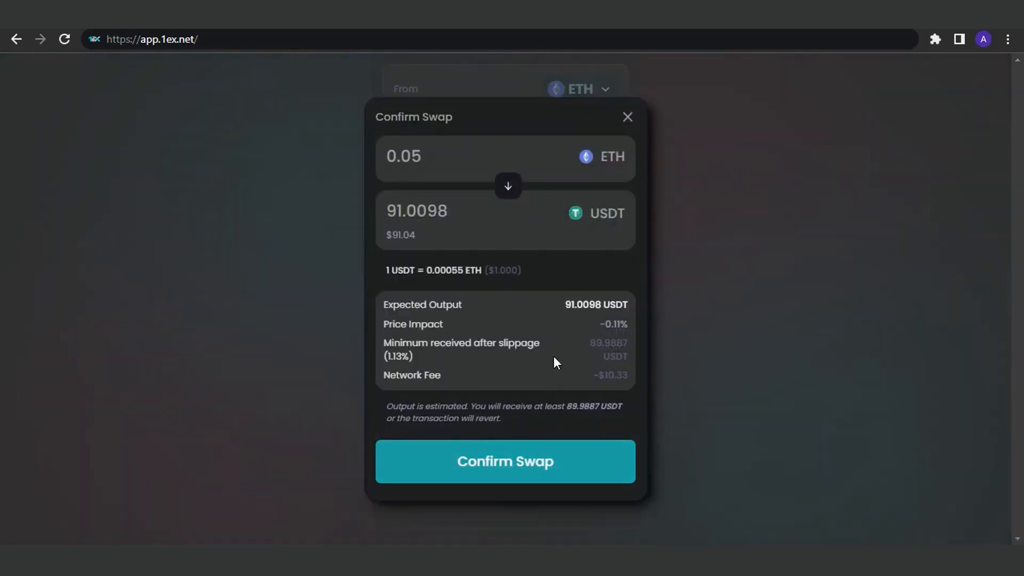
left_click(507, 463)
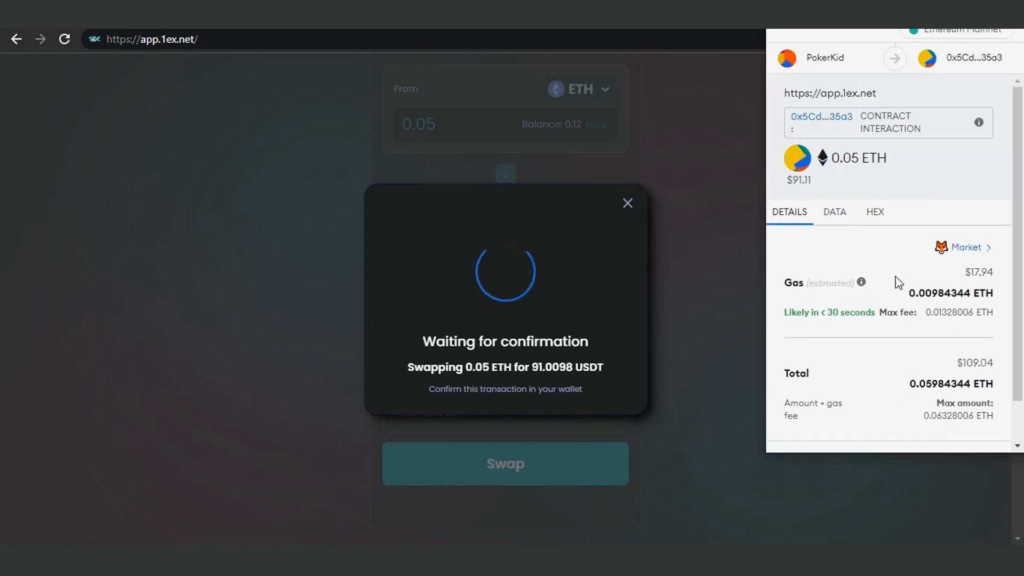
scroll(898, 283, "down", 2)
left_click(931, 425)
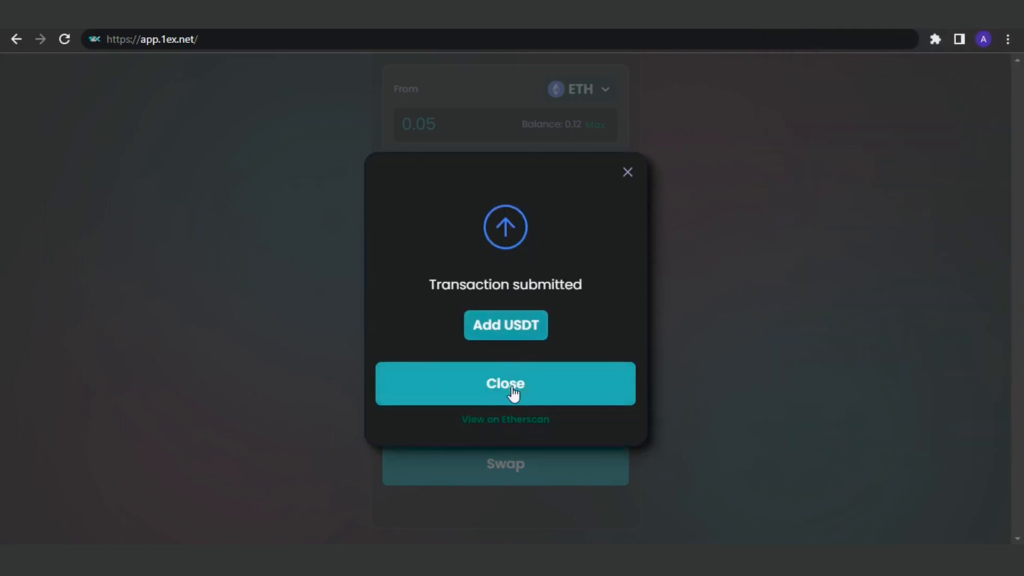
left_click(513, 392)
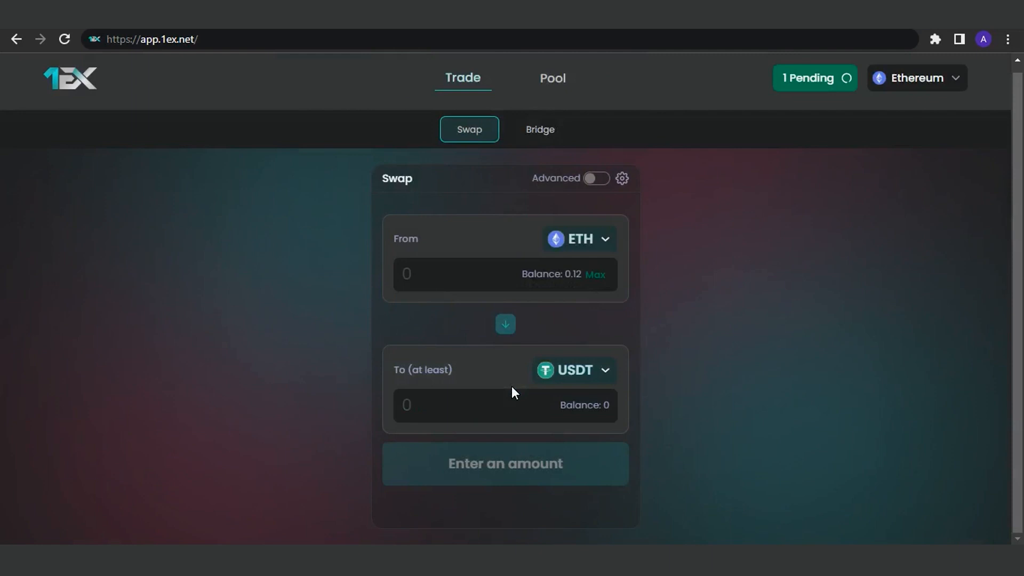